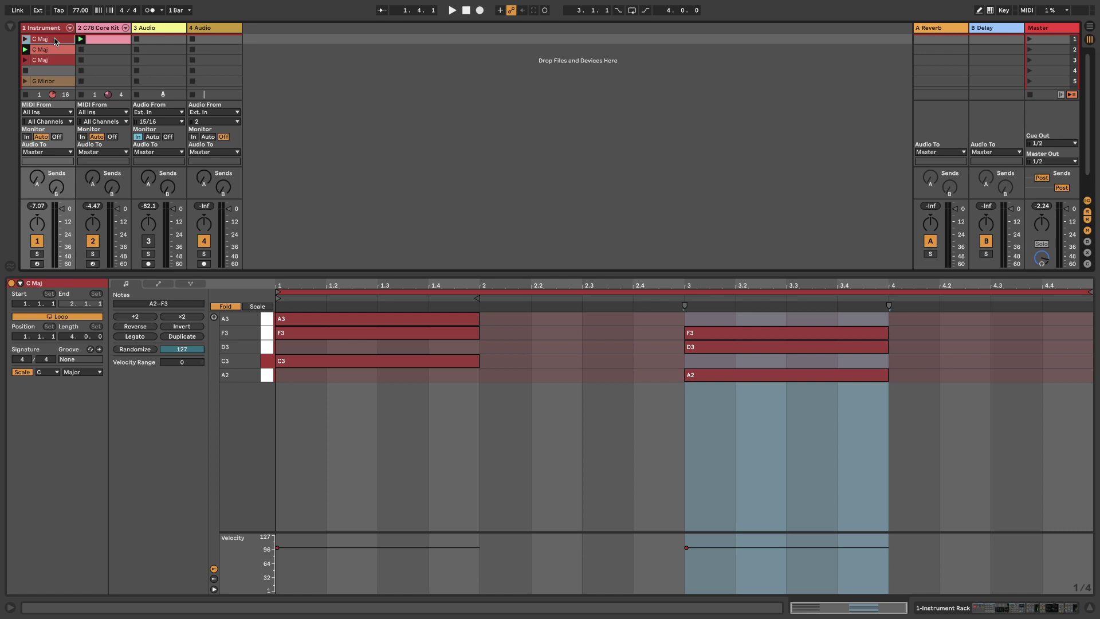
- Audition the notes of both chords one by one: C3, F3 and A3, followed by A2, D3 and F3
left_click(373, 361)
left_click(373, 333)
left_click(373, 323)
left_click(314, 361)
left_click(319, 332)
left_click(322, 318)
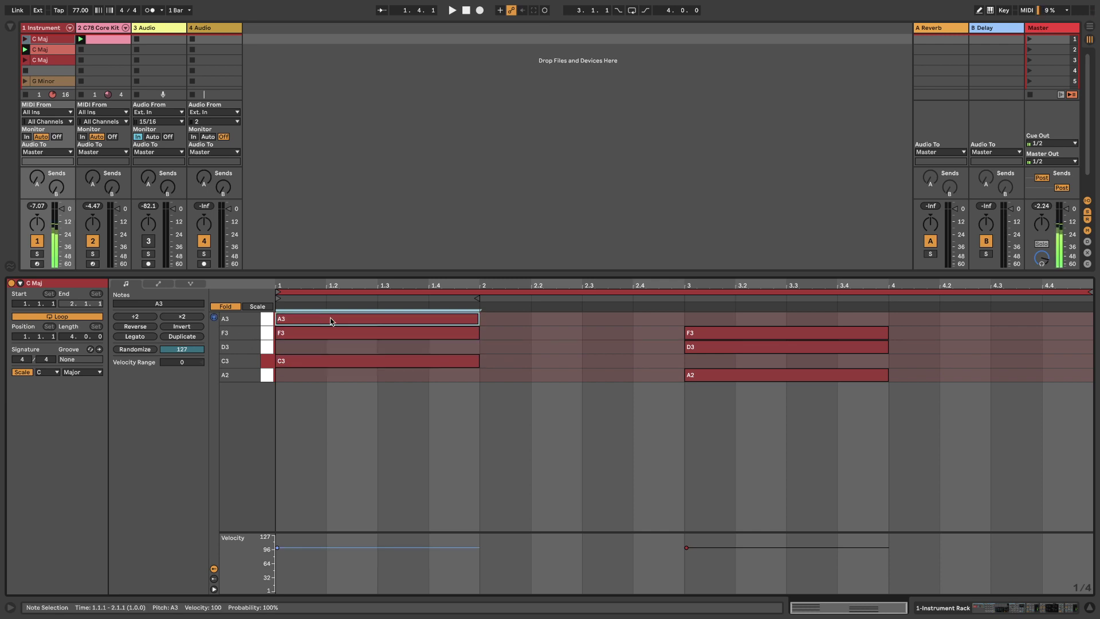
left_click(713, 376)
left_click(710, 347)
left_click(709, 332)
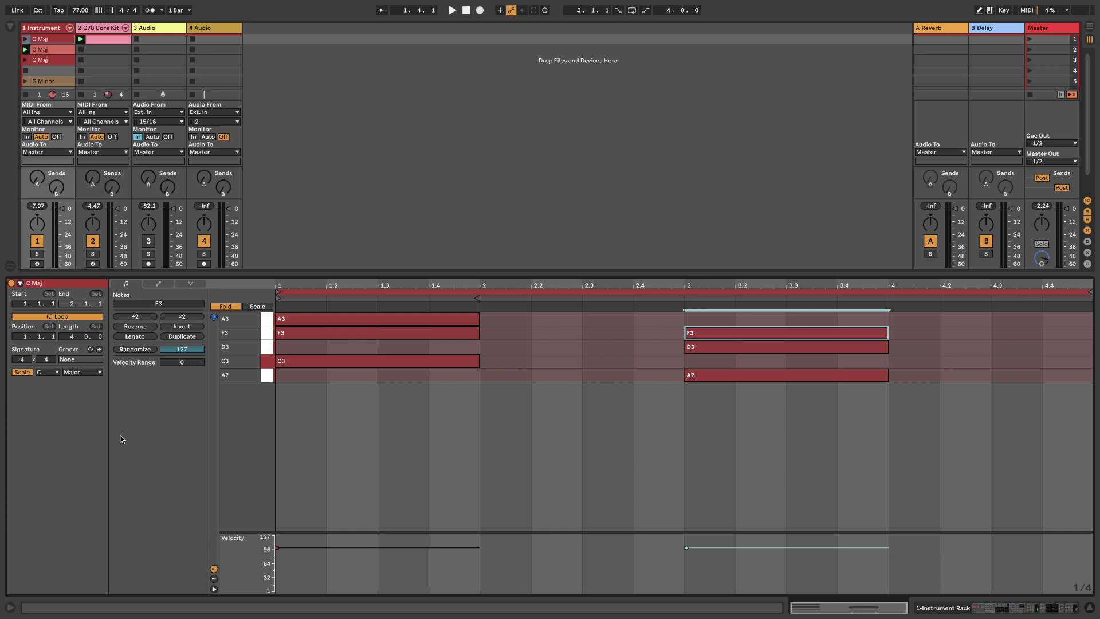
- Toggle the clip's scale highlighting off and back on, and unfold the note view to all keys
left_click(21, 372)
left_click(22, 372)
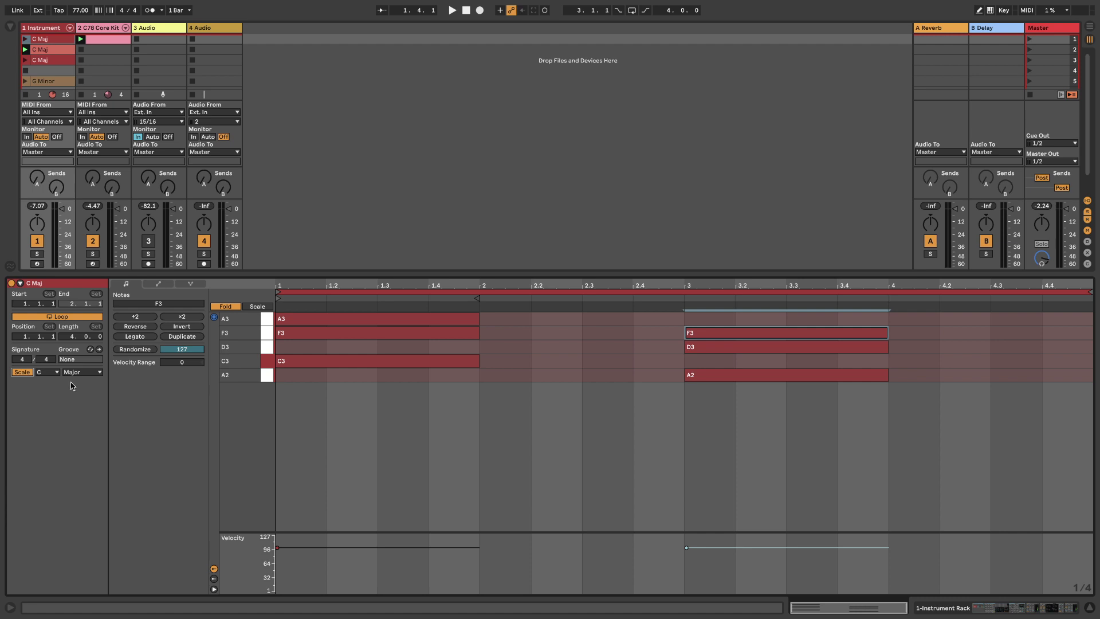
left_click(23, 373)
left_click(23, 372)
left_click(225, 307)
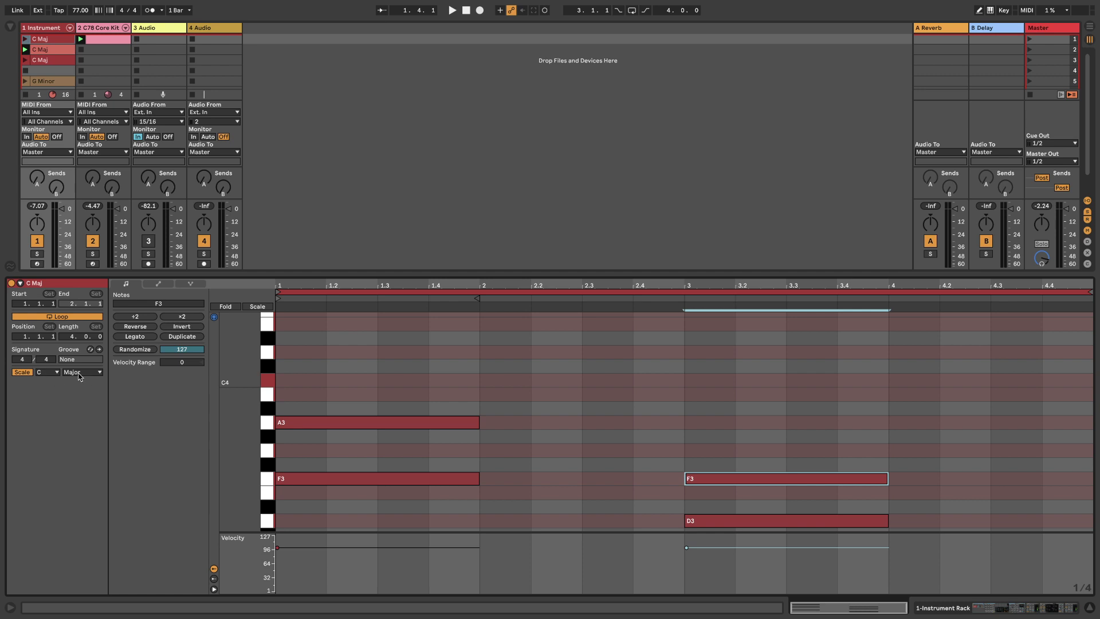
- Try D as the clip's scale root and return the root to C
left_click(45, 373)
left_click(51, 400)
left_click(45, 373)
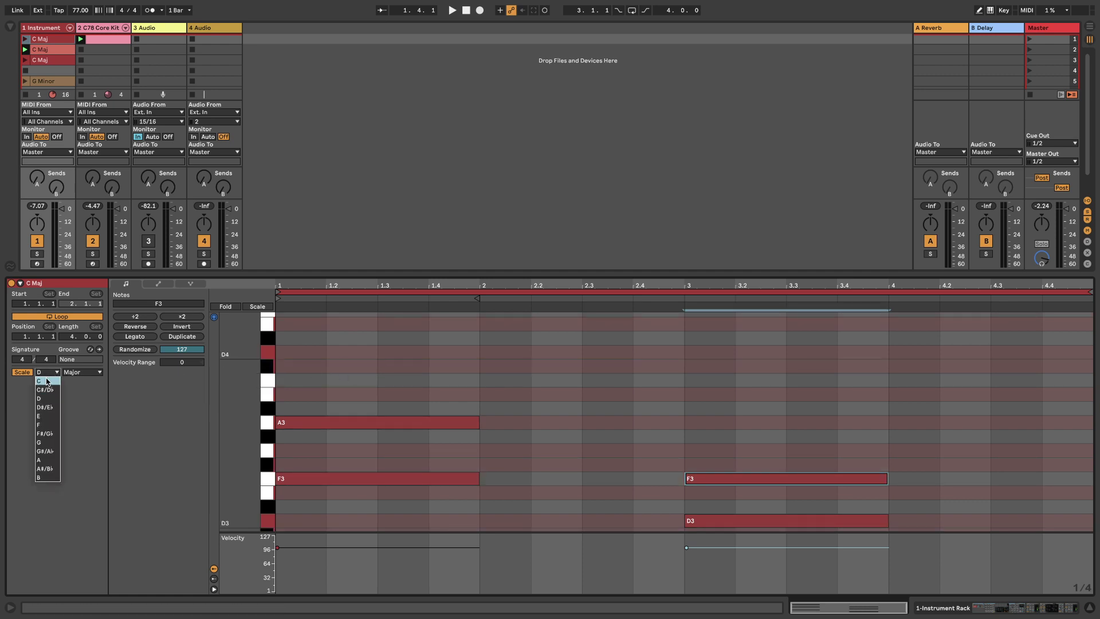
left_click(48, 381)
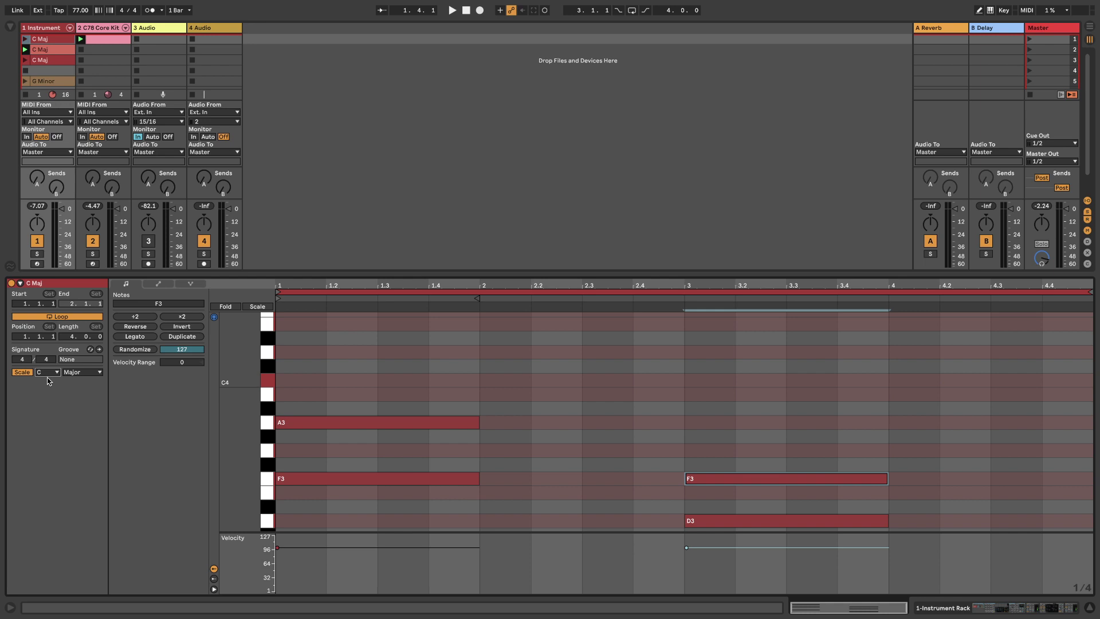
- Play the C Maj clip, limit the note view to in-scale keys, and look through the key range
key("space")
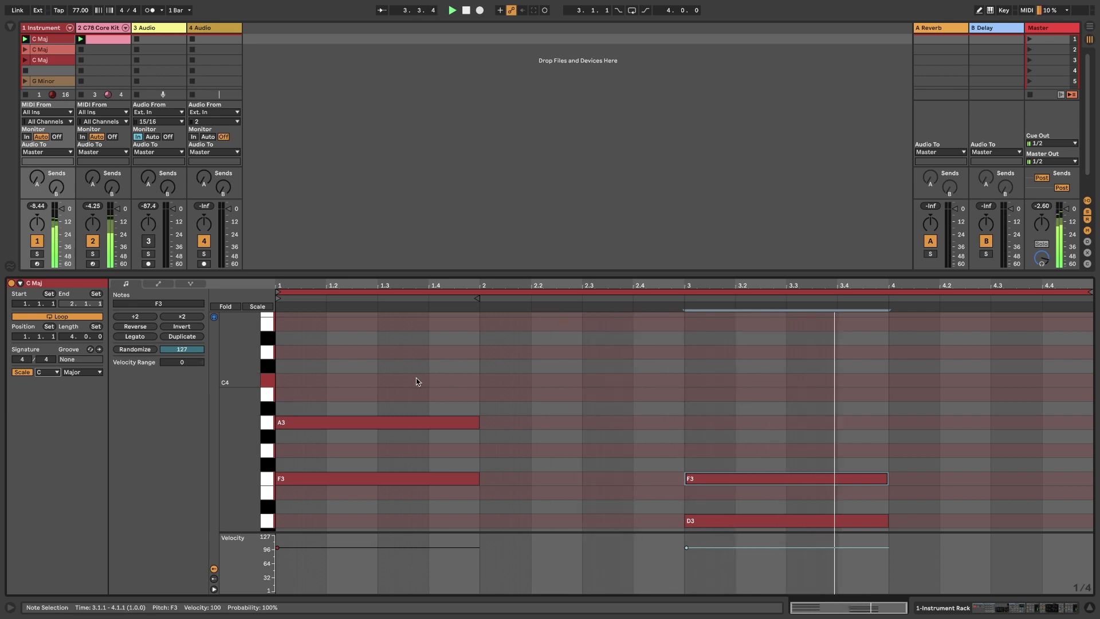
left_click(257, 307)
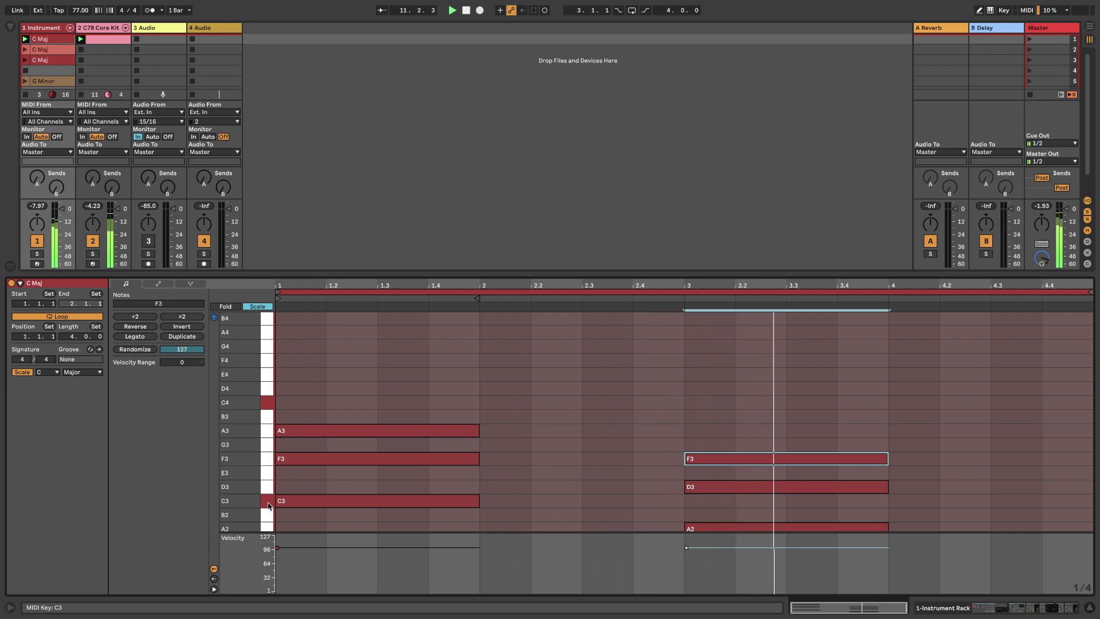
scroll(268, 405, "up", 2)
scroll(267, 406, "down", 5)
scroll(267, 408, "down", 1)
scroll(267, 408, "up", 4)
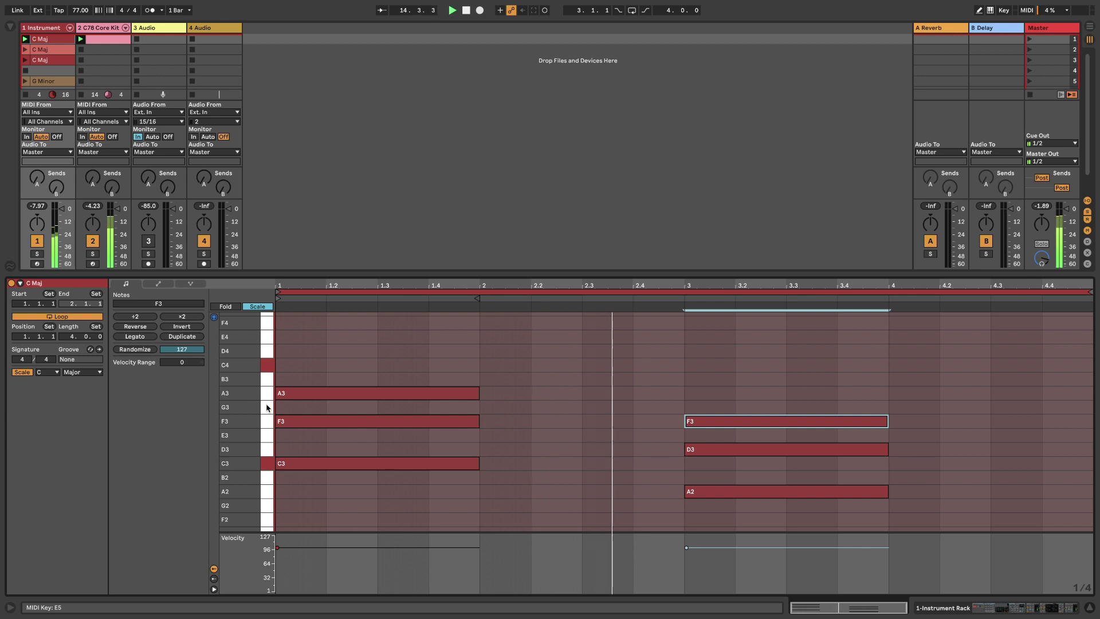
- Launch the second C Maj clip and switch its note view from in-scale keys to used notes only in an enlarged editor
key("Down")
key("Return")
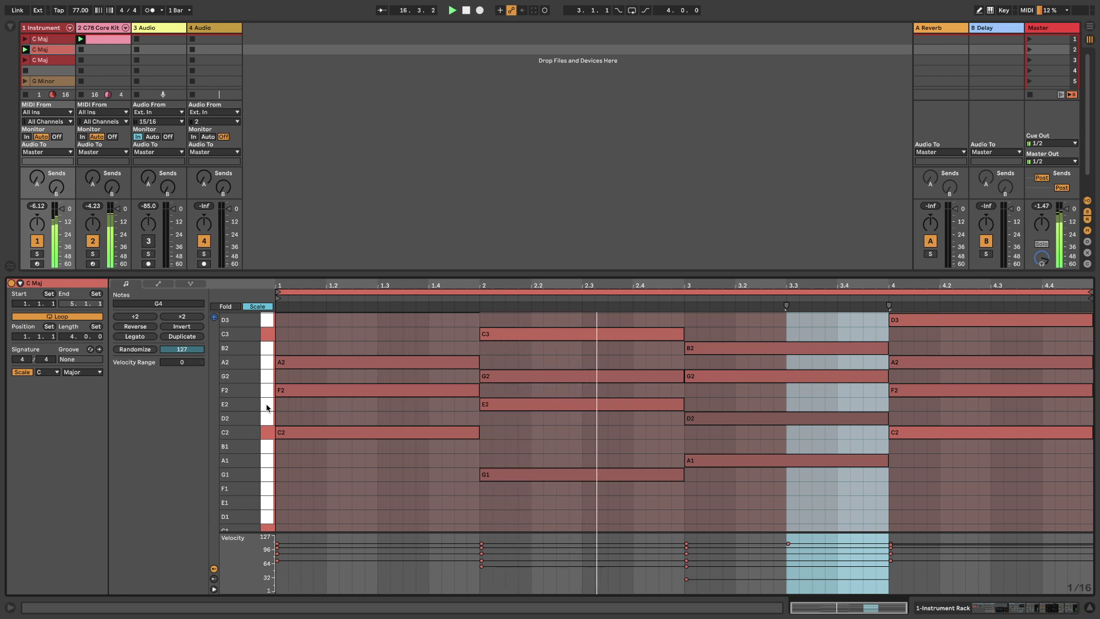
left_click(257, 310)
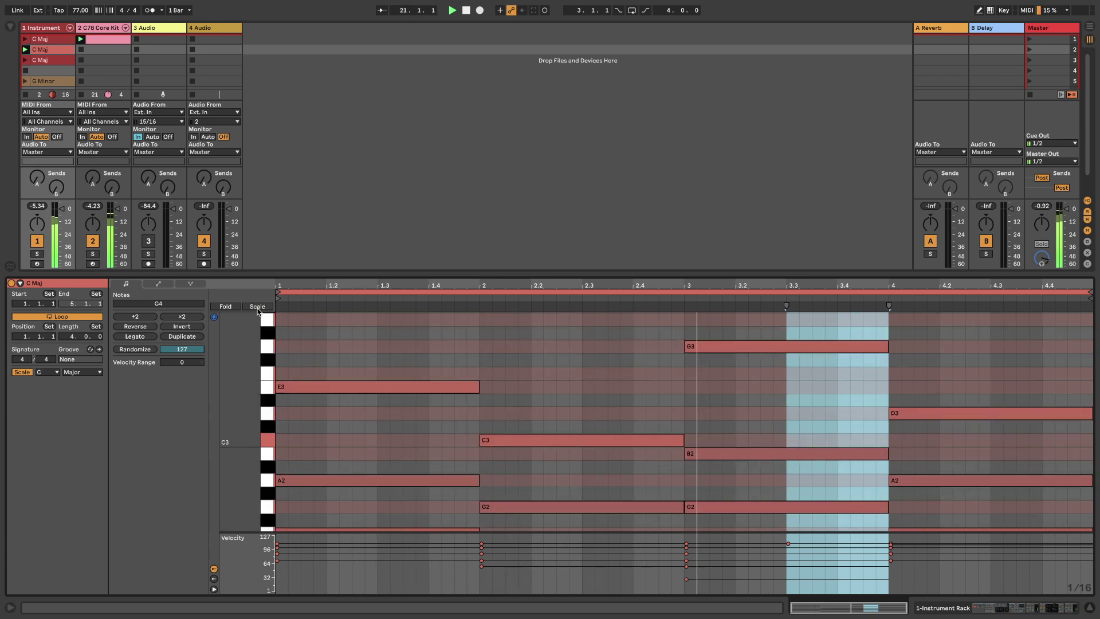
left_click(258, 309)
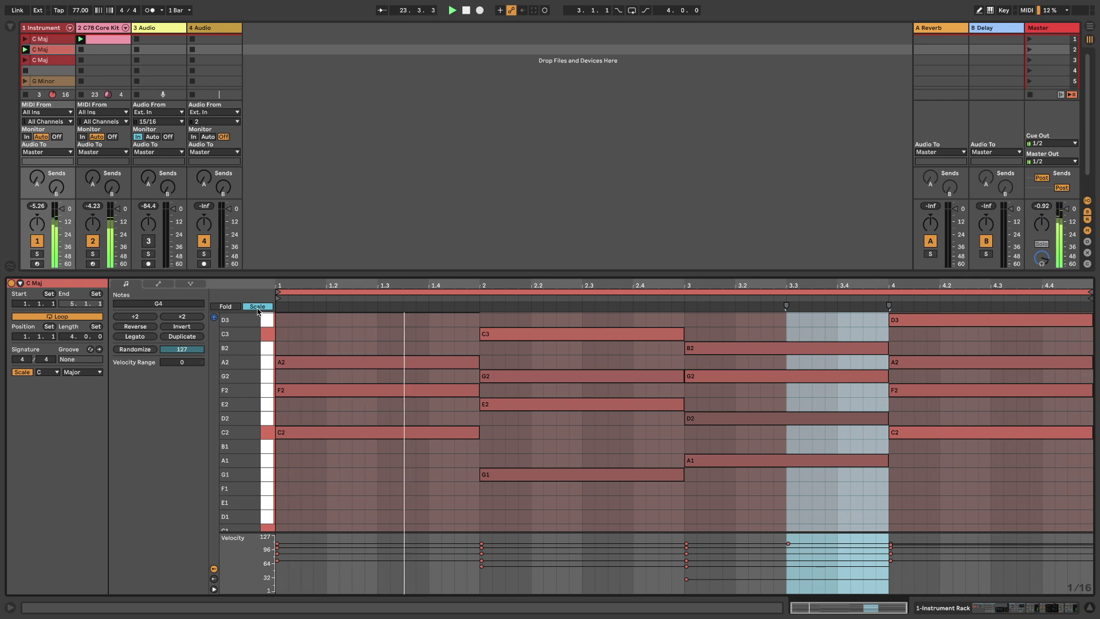
left_click(224, 308)
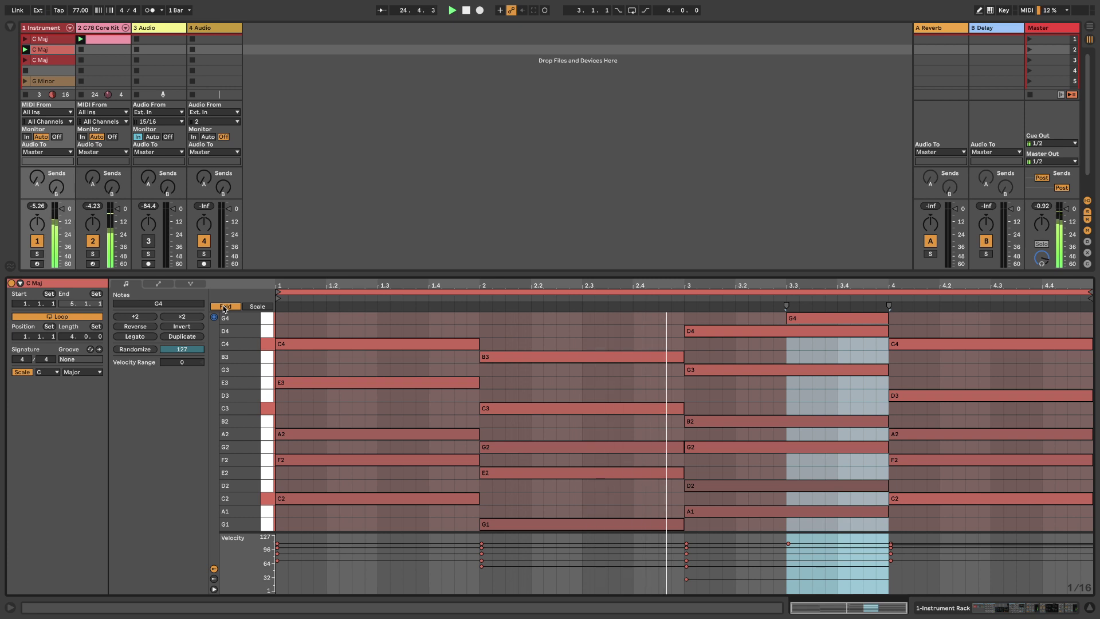
left_click_drag(367, 274, 368, 232)
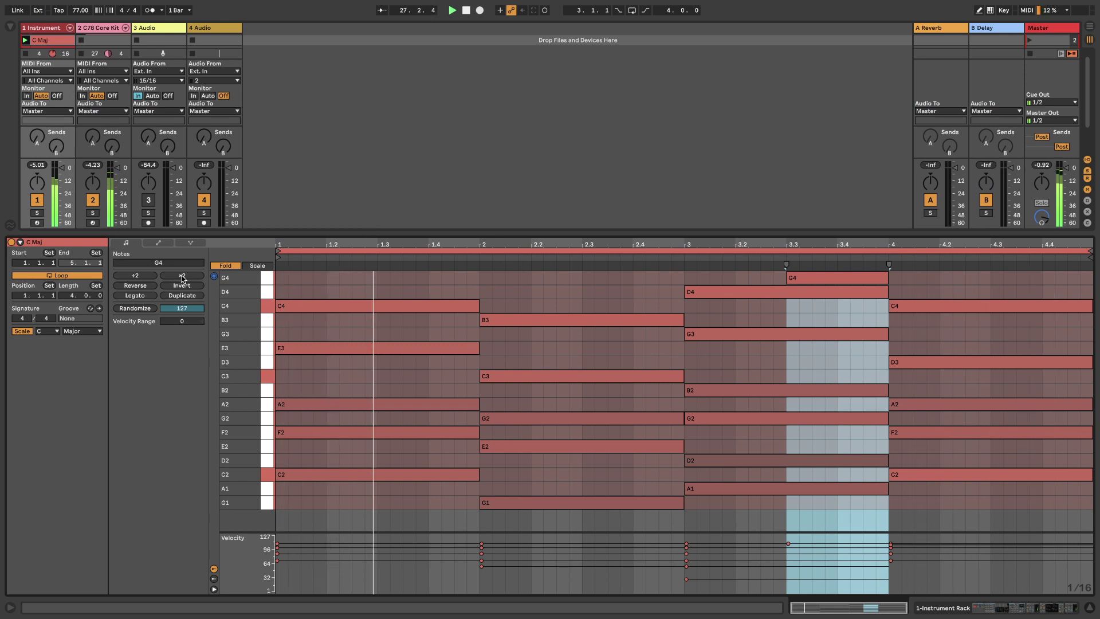
- Select the four chords of the third C Maj clip one after another to examine their notes
left_click(417, 307)
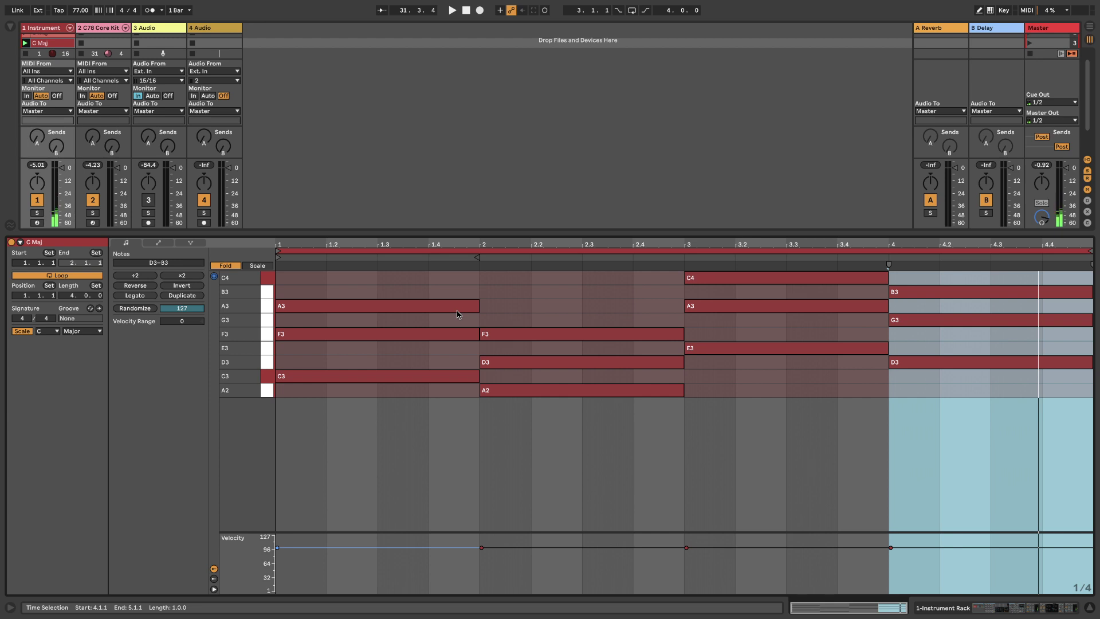
left_click_drag(396, 421, 378, 277)
left_click_drag(526, 292, 550, 517)
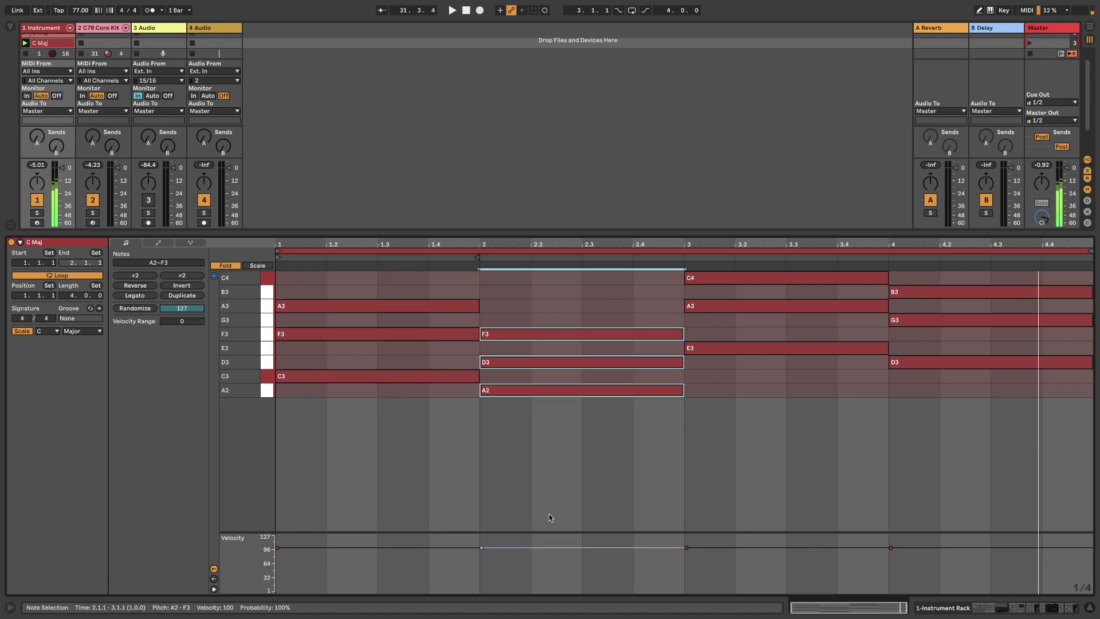
left_click_drag(746, 388, 743, 276)
left_click_drag(919, 391, 931, 274)
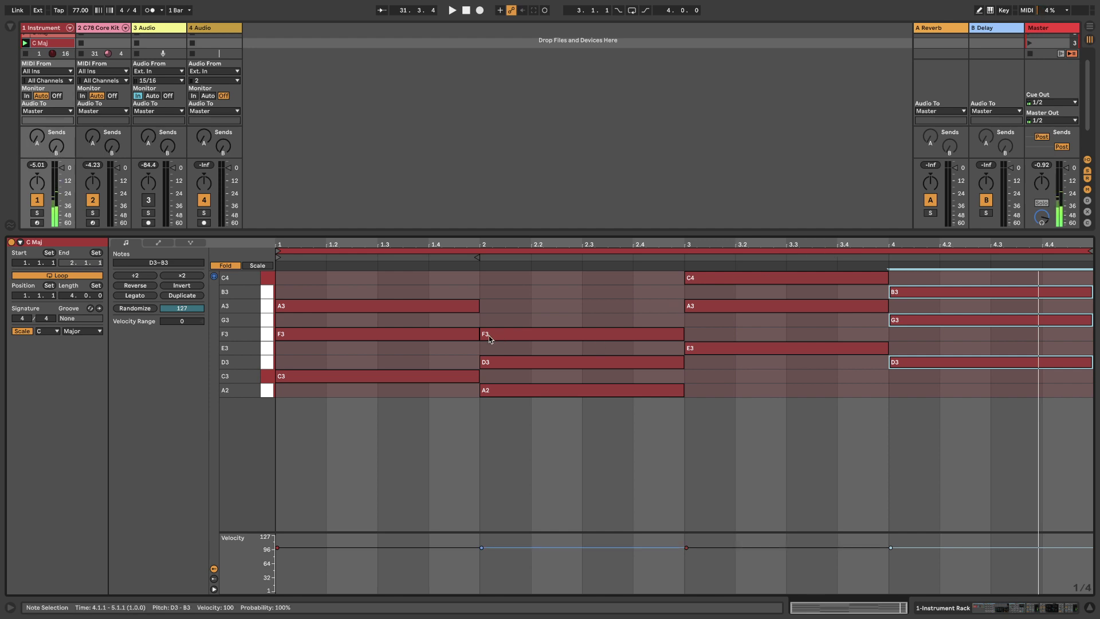
- Enlarge the clip slot area, open the G Minor clip and launch it
left_click_drag(507, 231, 507, 328)
left_click(55, 82)
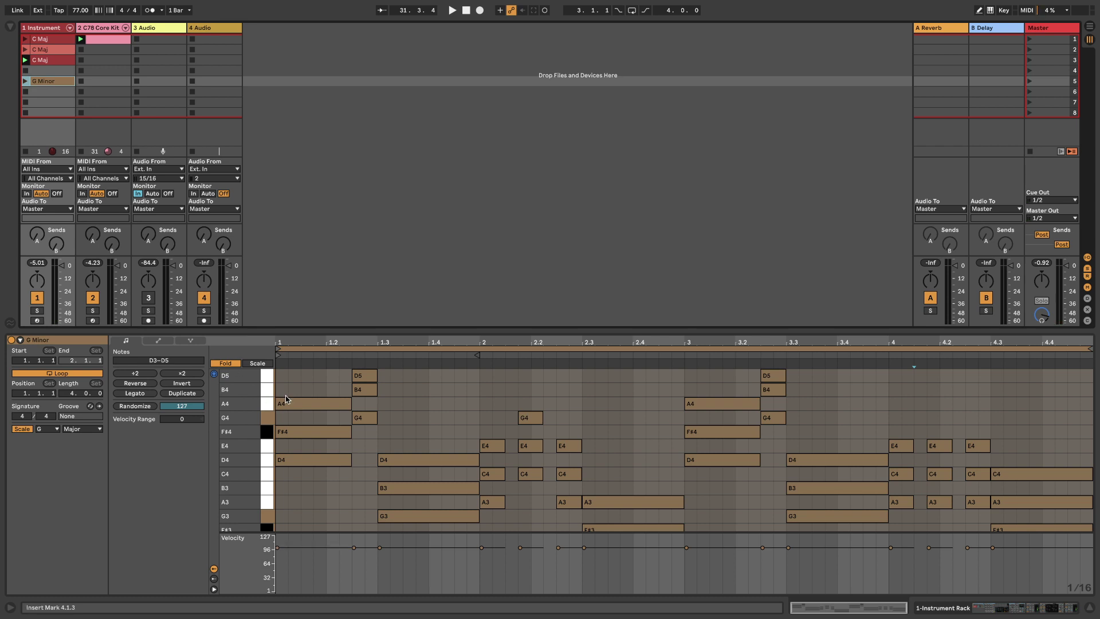
key("Return")
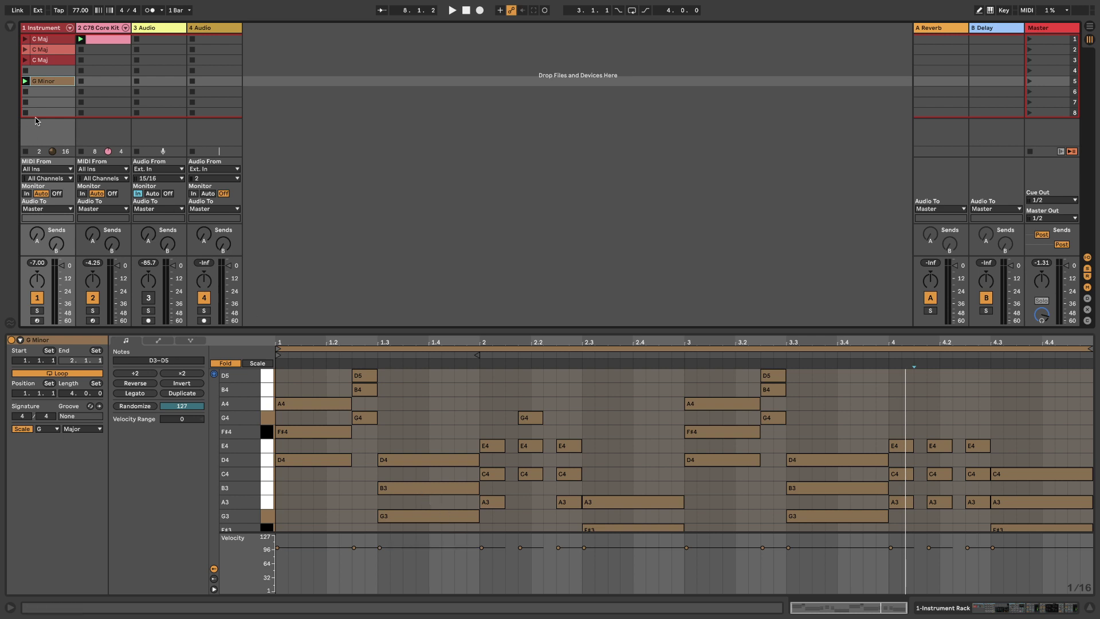
- Create an empty MIDI clip in the instrument track's seventh slot, with scale root C and only in-scale keys shown
double_click(47, 103)
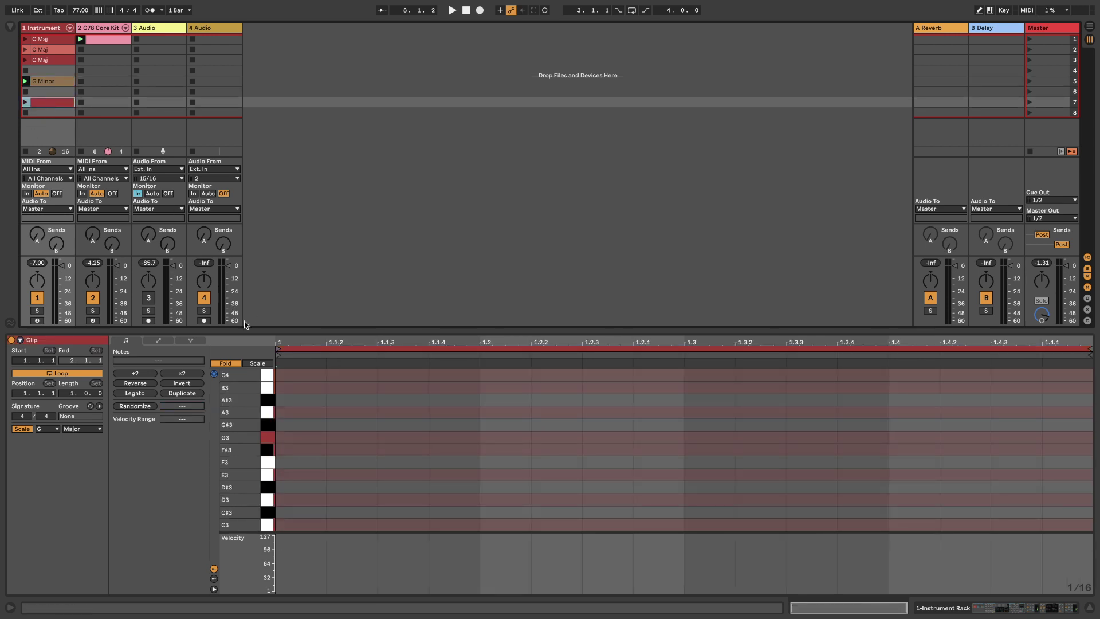
left_click_drag(248, 329, 255, 214)
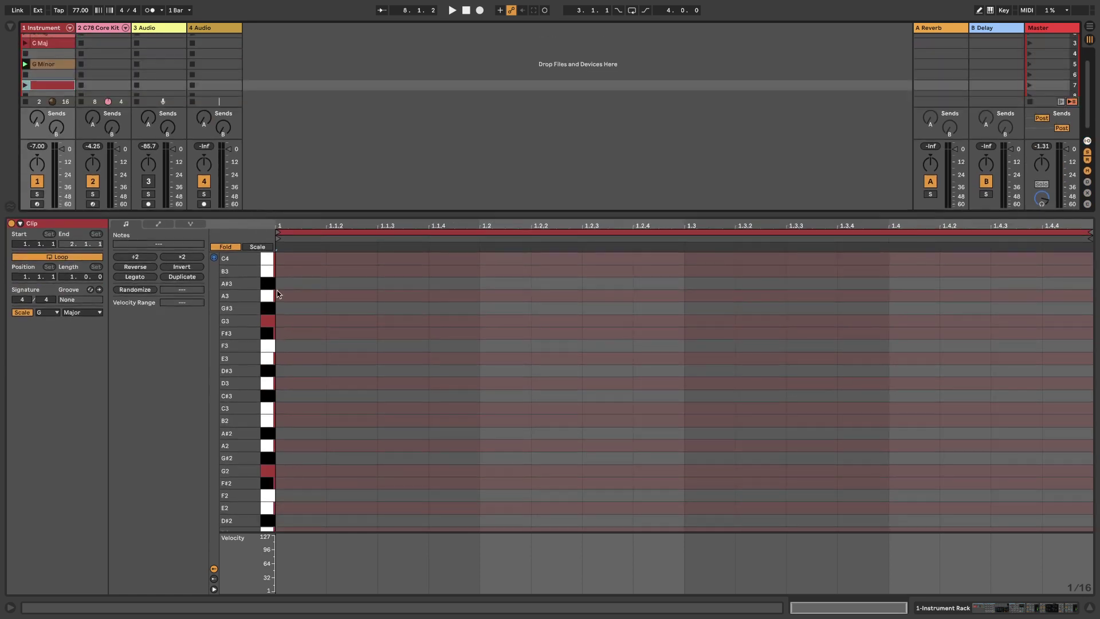
left_click(47, 312)
left_click(45, 321)
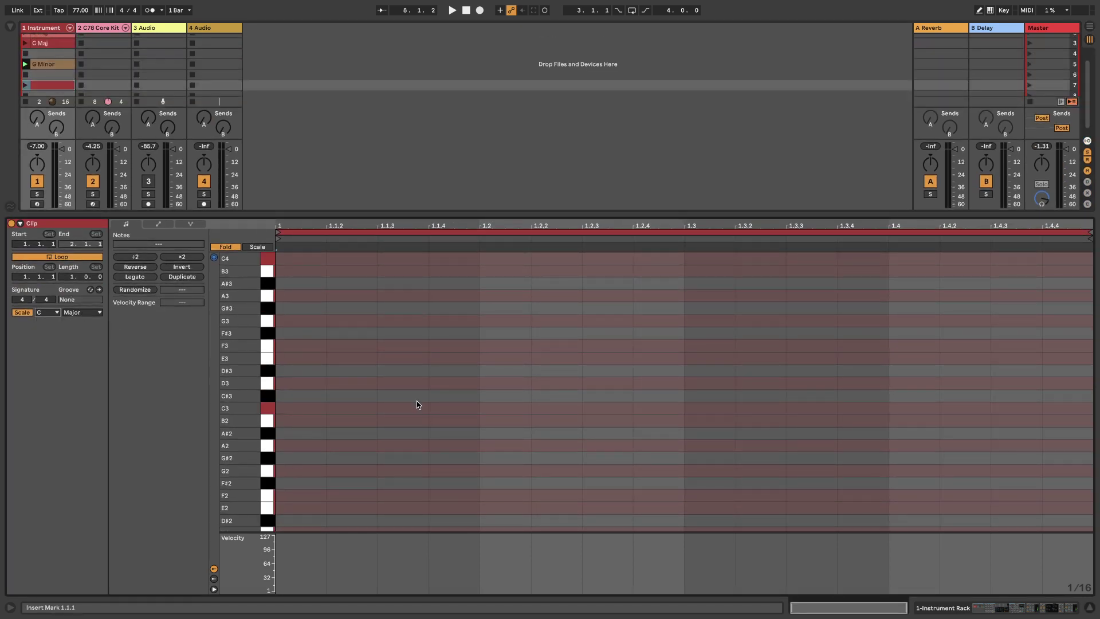
left_click(257, 247)
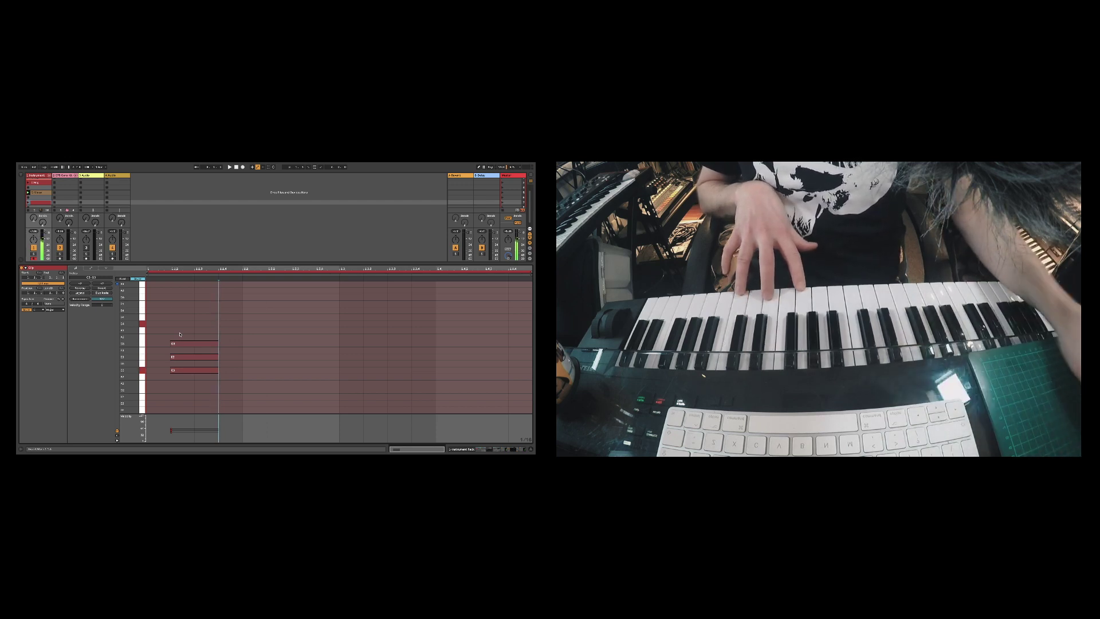
- Move the entered C–E–G triad to the start of the new clip and lengthen its notes to one beat
left_click_drag(180, 333, 182, 376)
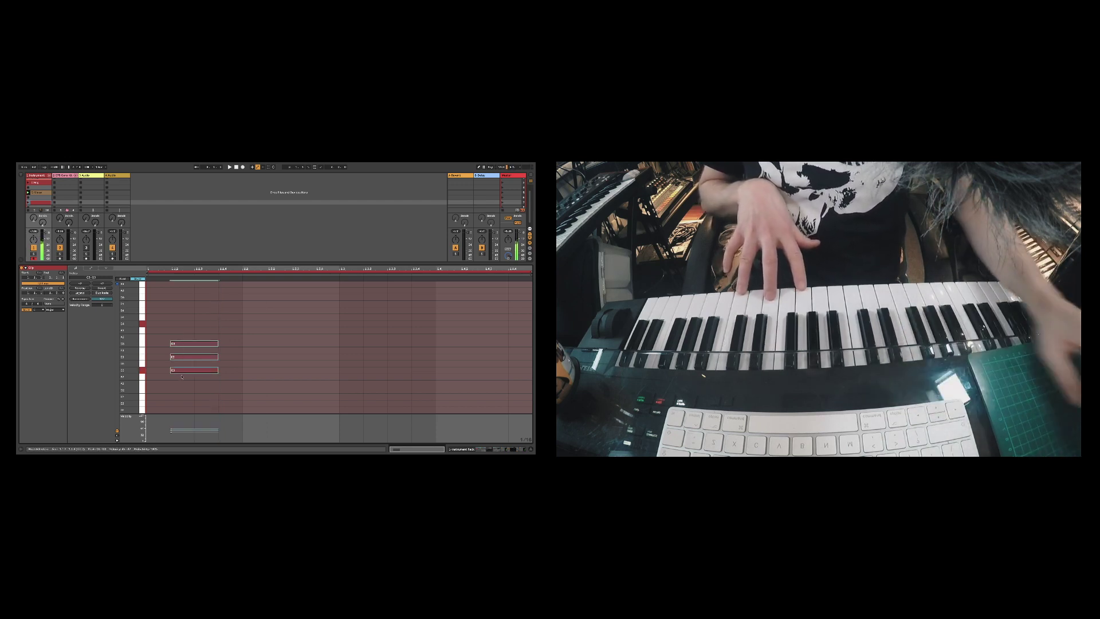
key("Left")
key("Left")
key("Left")
key("Right")
key("Right")
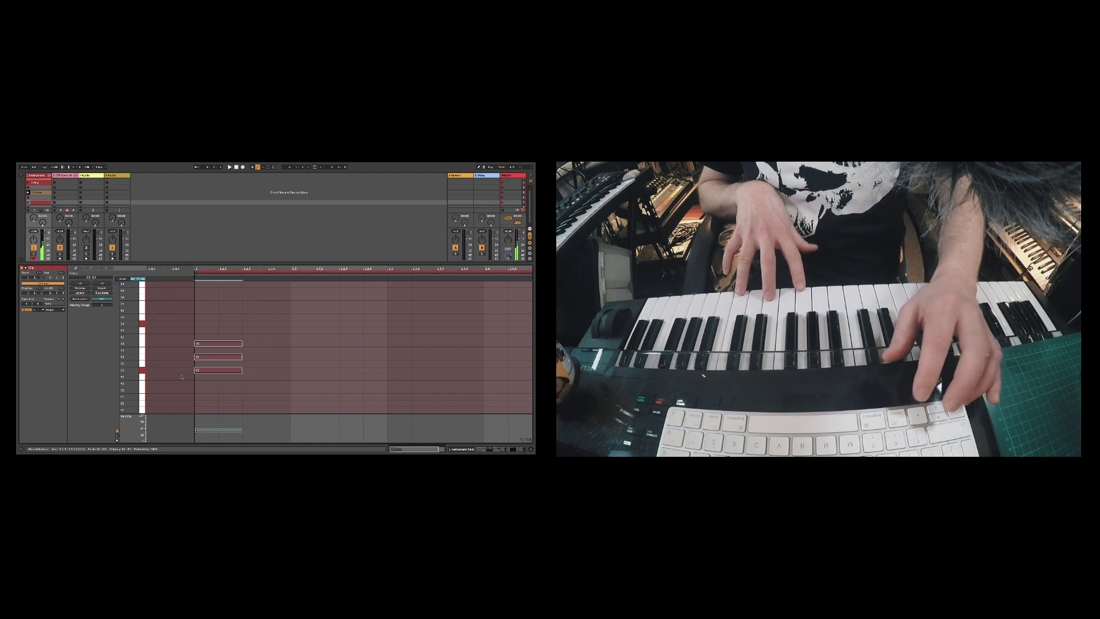
left_click_drag(225, 268, 176, 268)
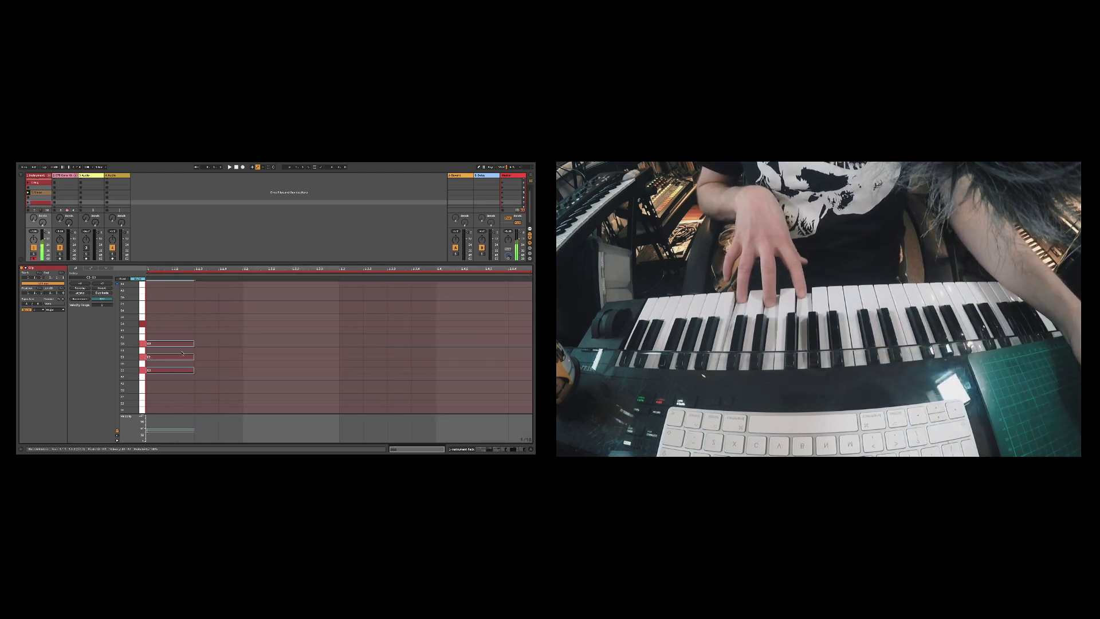
left_click_drag(193, 370, 243, 370)
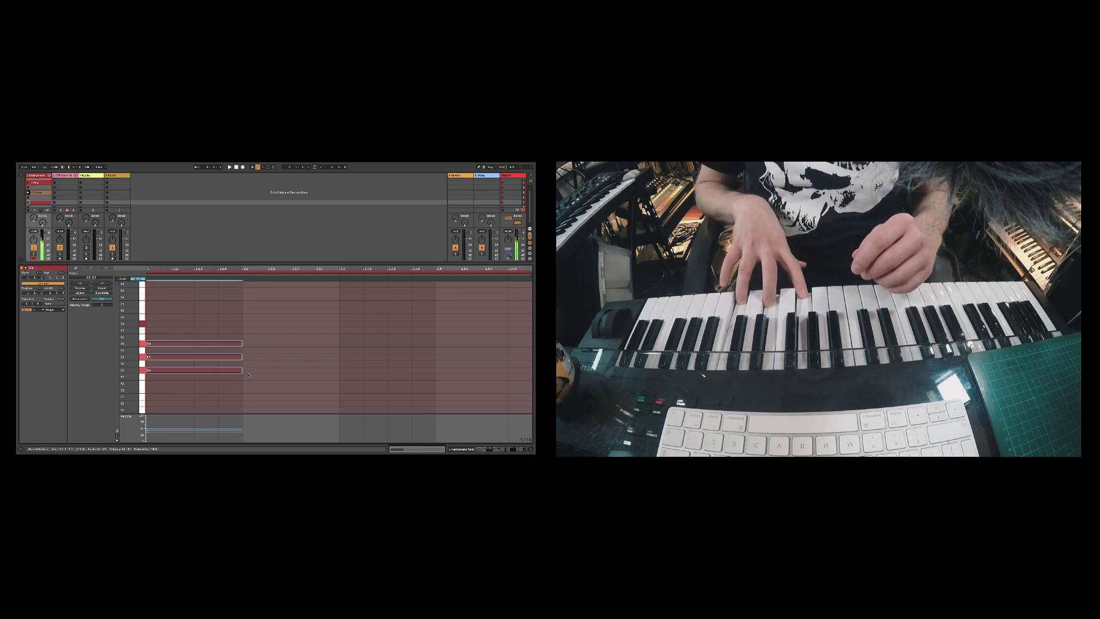
- Step-enter one-beat triads G–B–D, A–C–E and D–F–A on beats 2, 3 and 4 of the clip
scroll(240, 378, "down", 2)
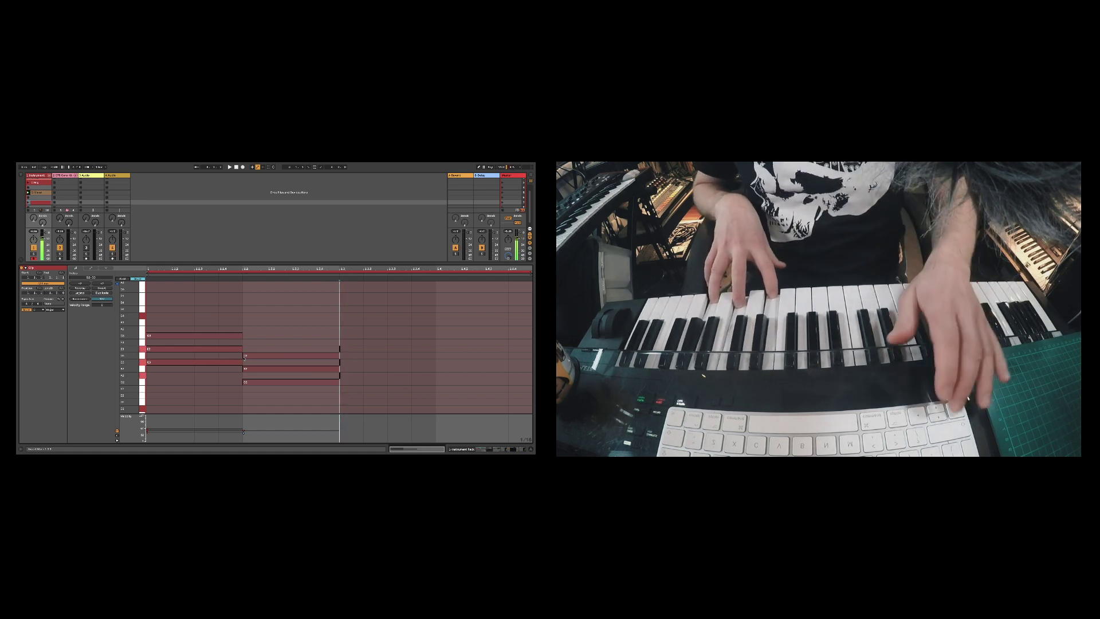
key("Left")
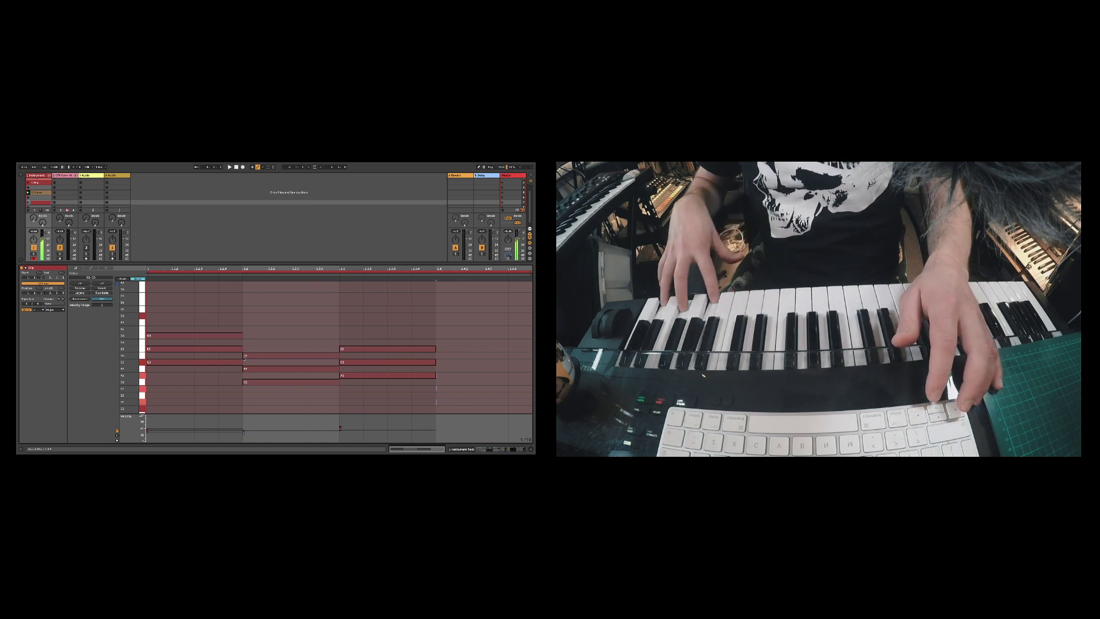
key("Right")
key("Right")
key("Right")
key("Right")
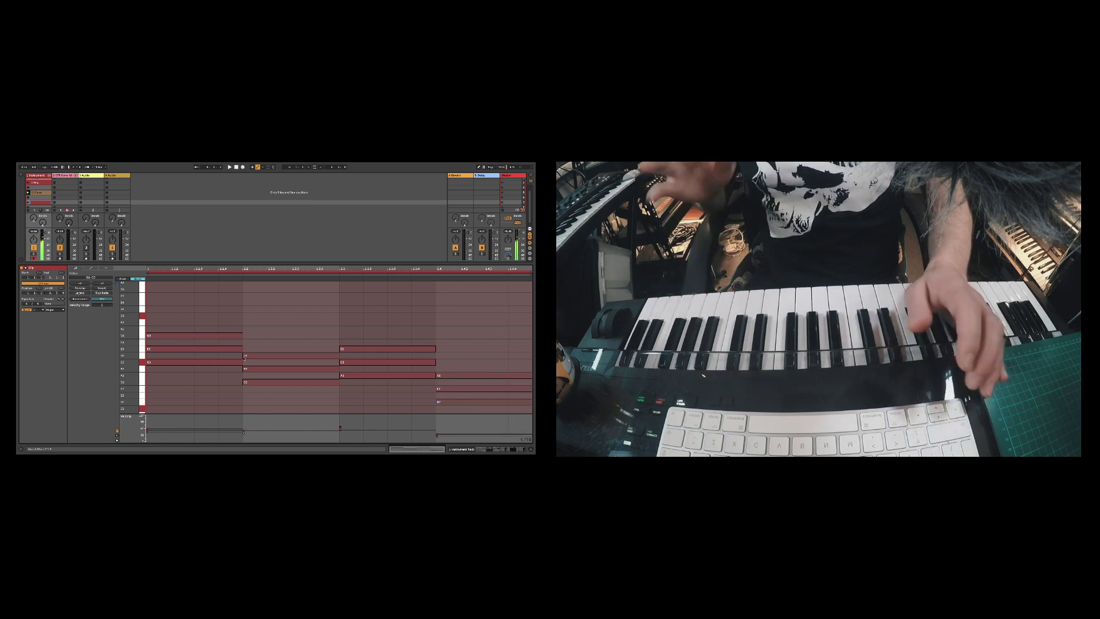
- Launch the new clip to hear the four-chord progression, and stop playback
key("Up")
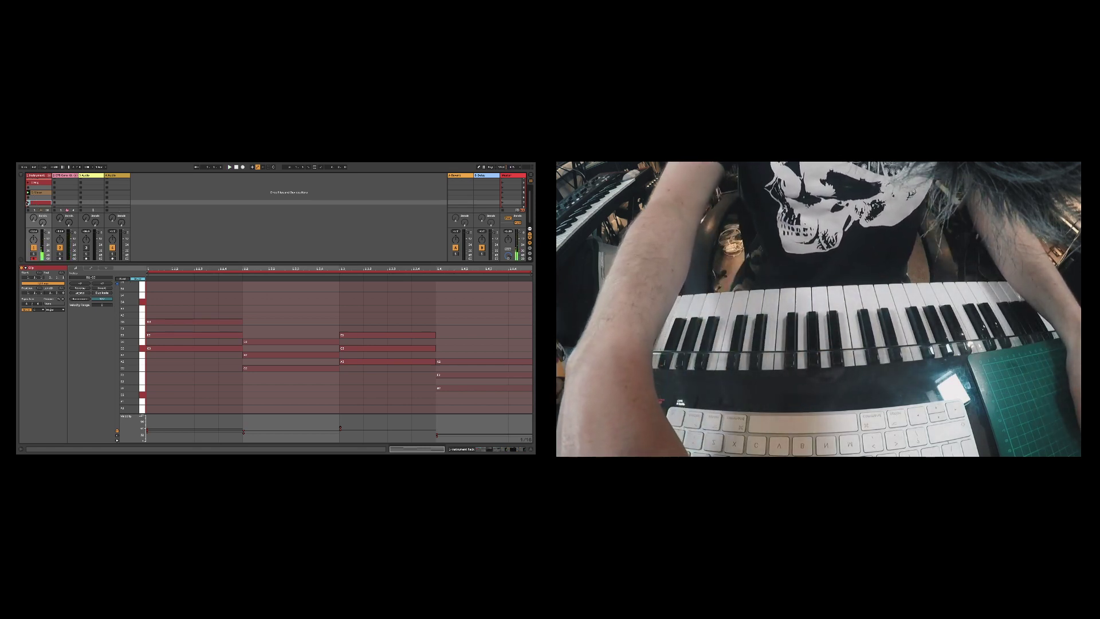
left_click(27, 202)
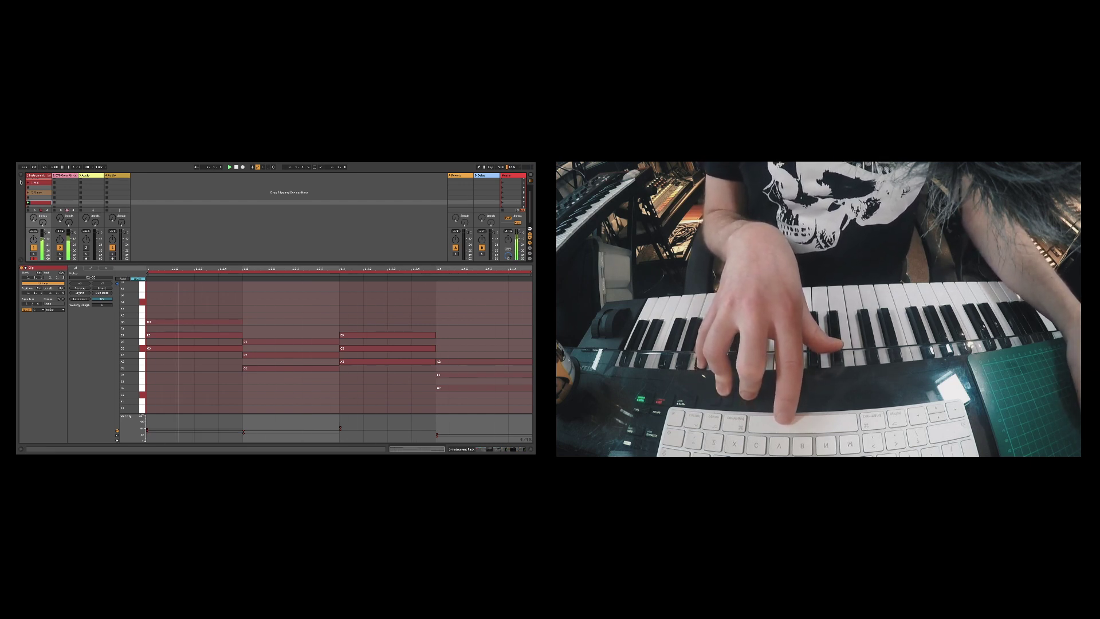
left_click(36, 182)
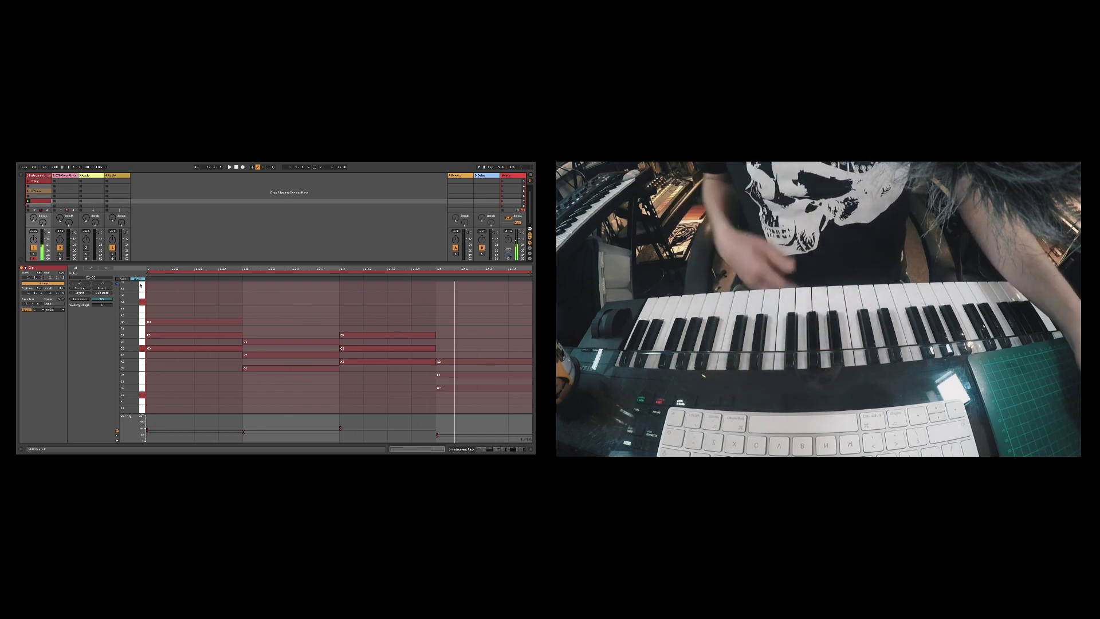
- Create an empty MIDI clip in the next slot and switch its note view from in-scale keys to Fold
double_click(34, 207)
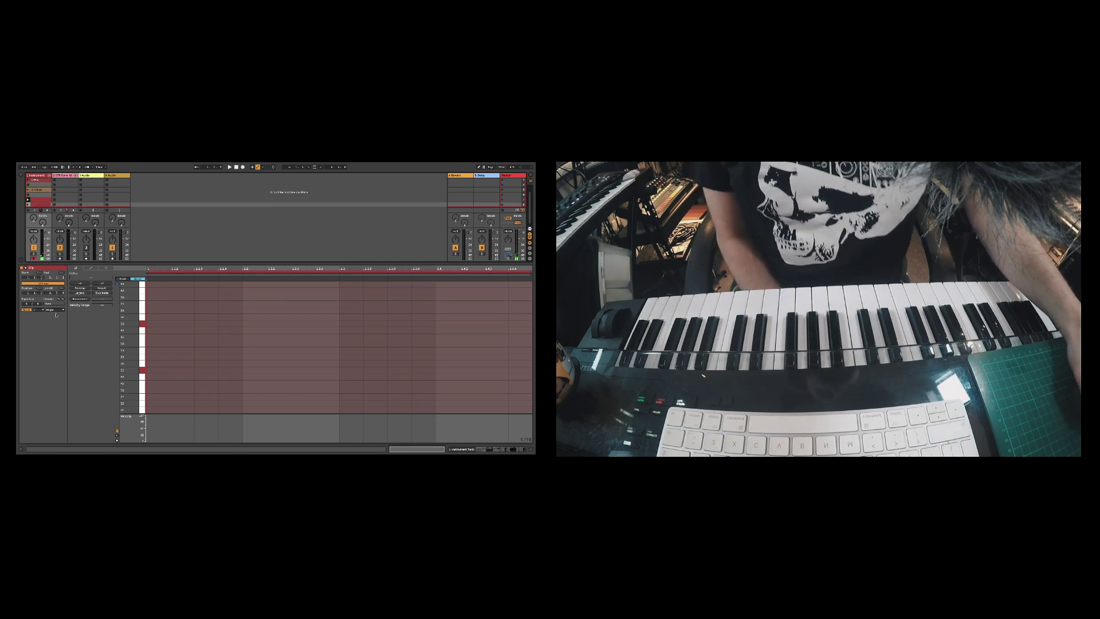
left_click(26, 310)
left_click(25, 310)
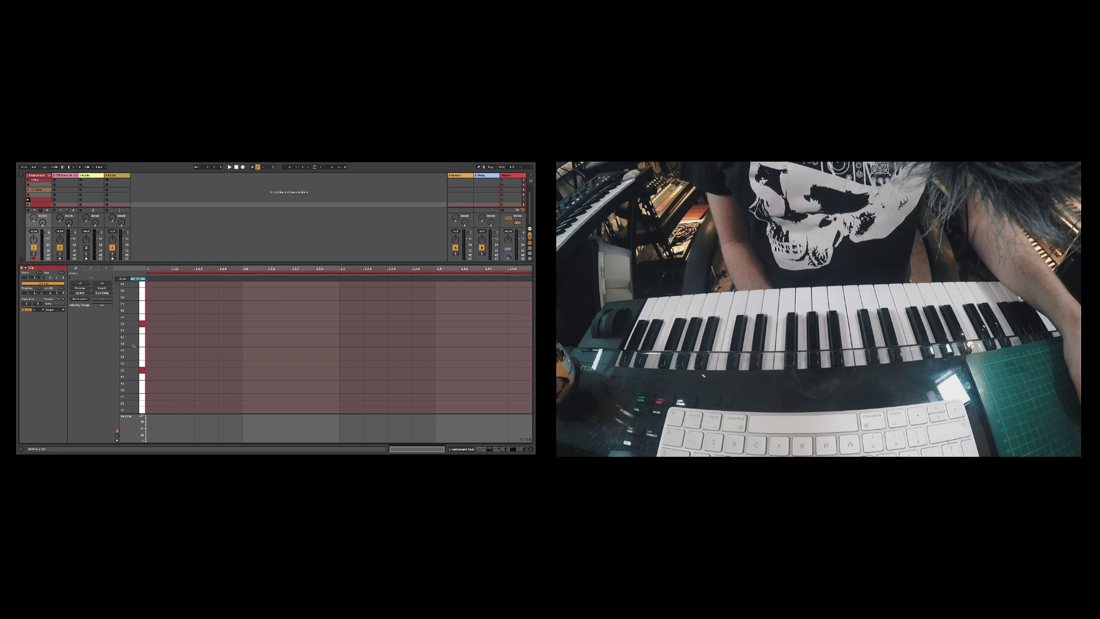
left_click_drag(128, 334, 128, 354)
left_click(138, 279)
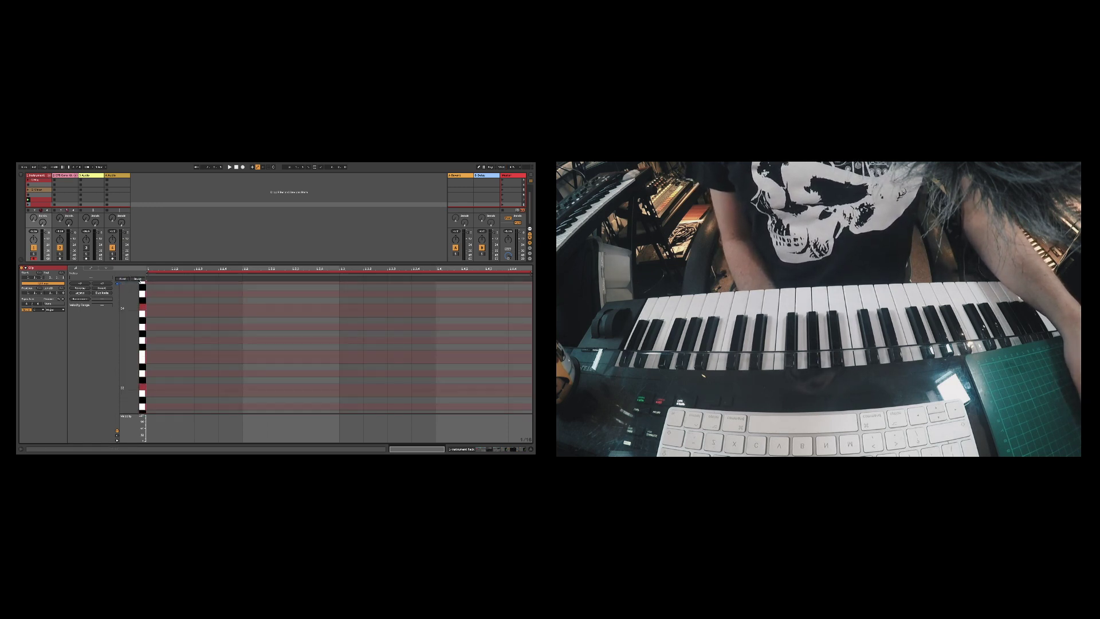
left_click_drag(137, 295, 145, 348)
left_click(123, 279)
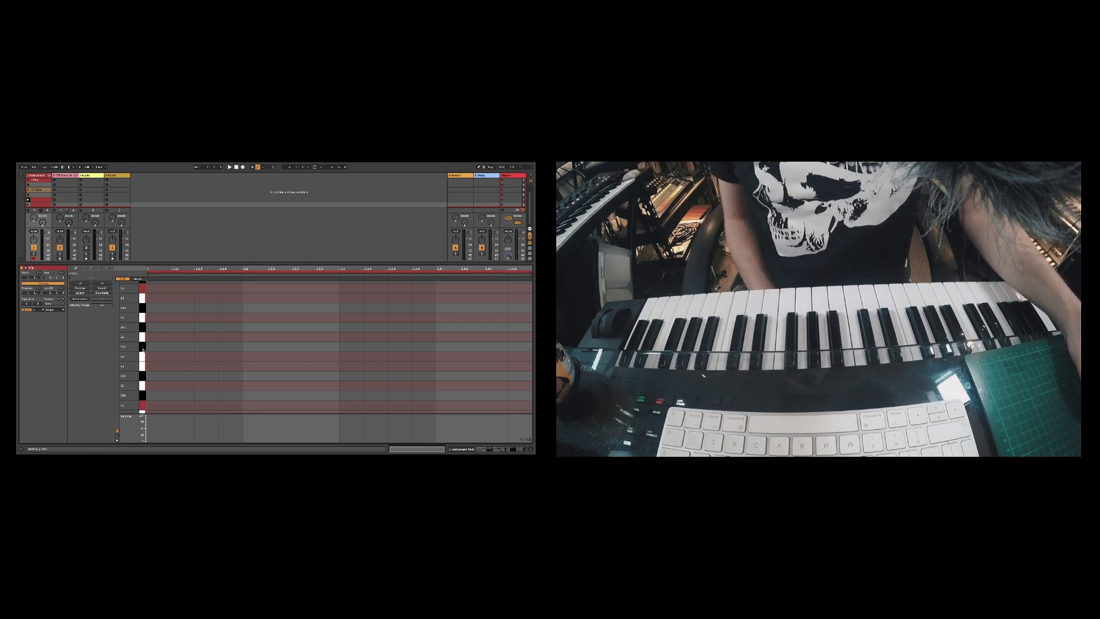
- Label the piano ruler's black keys with both sharp and flat names, and restore the sharps-only labels
right_click(142, 349)
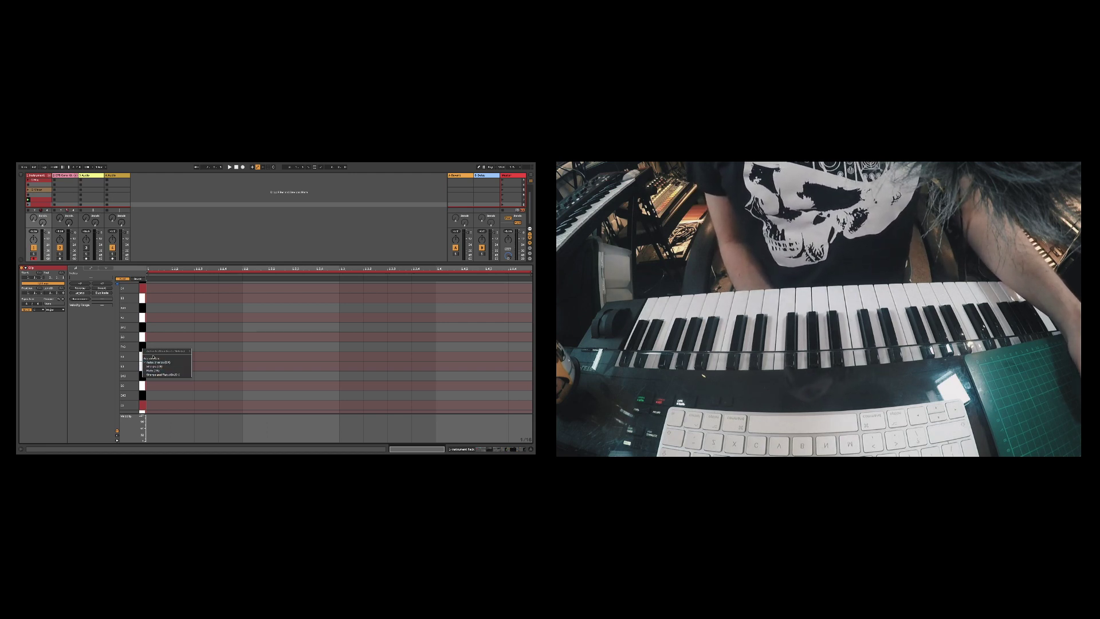
left_click(167, 374)
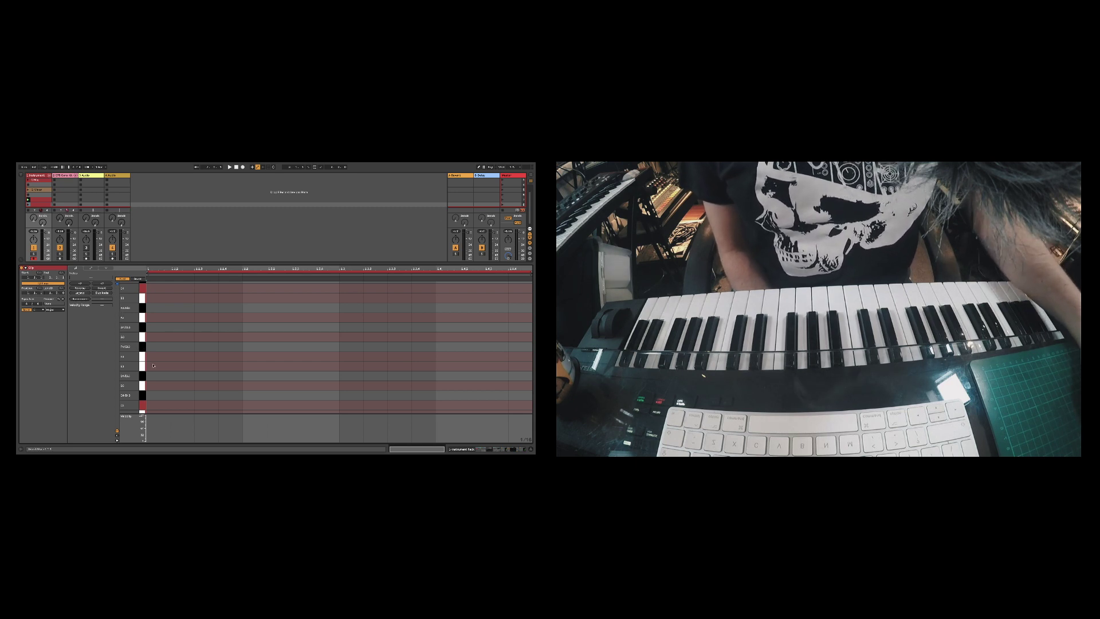
right_click(143, 347)
left_click(158, 361)
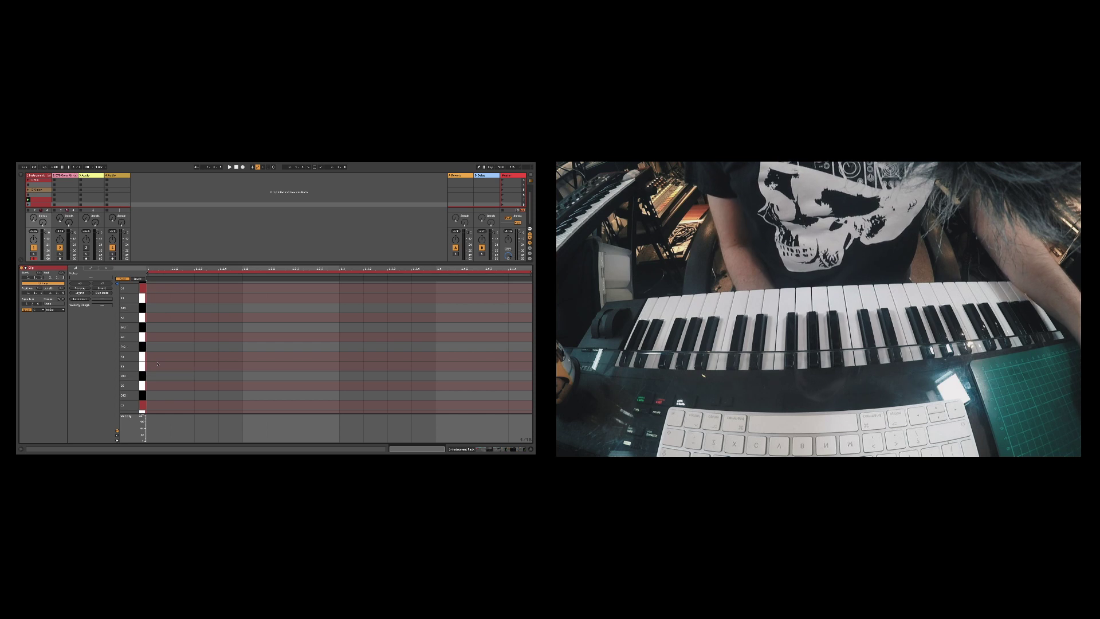